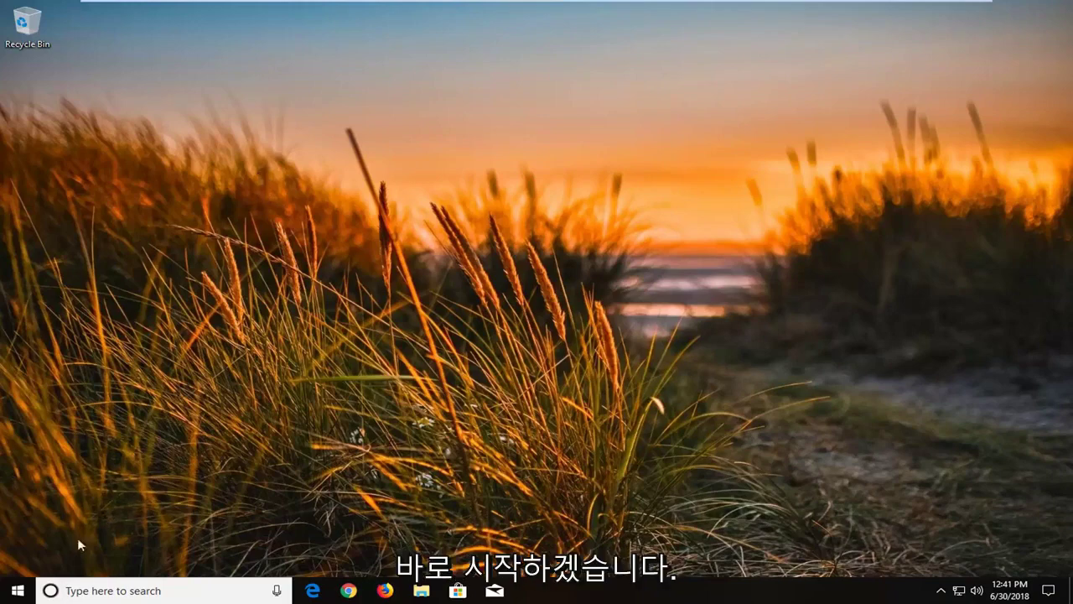
Search Windows for "control panel" and open Control Panel.
left_click(19, 593)
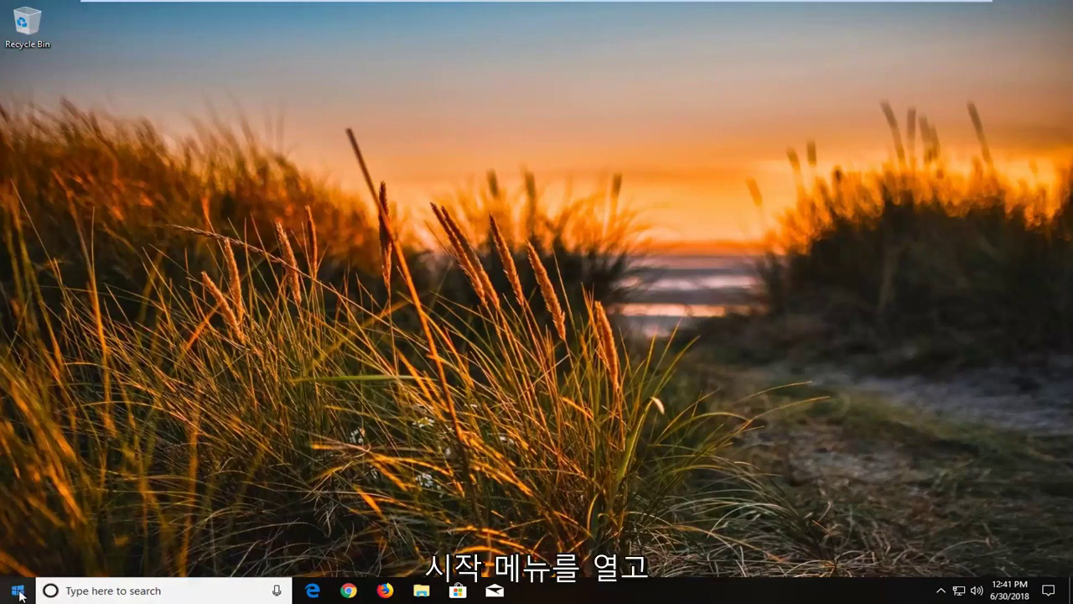
type("co")
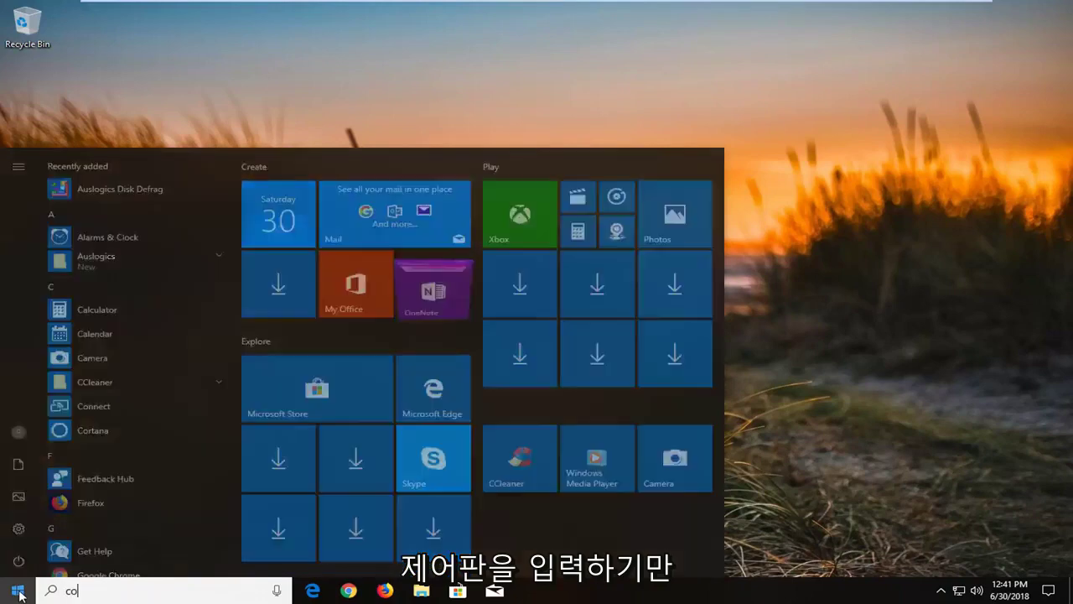
type("ntrol panel")
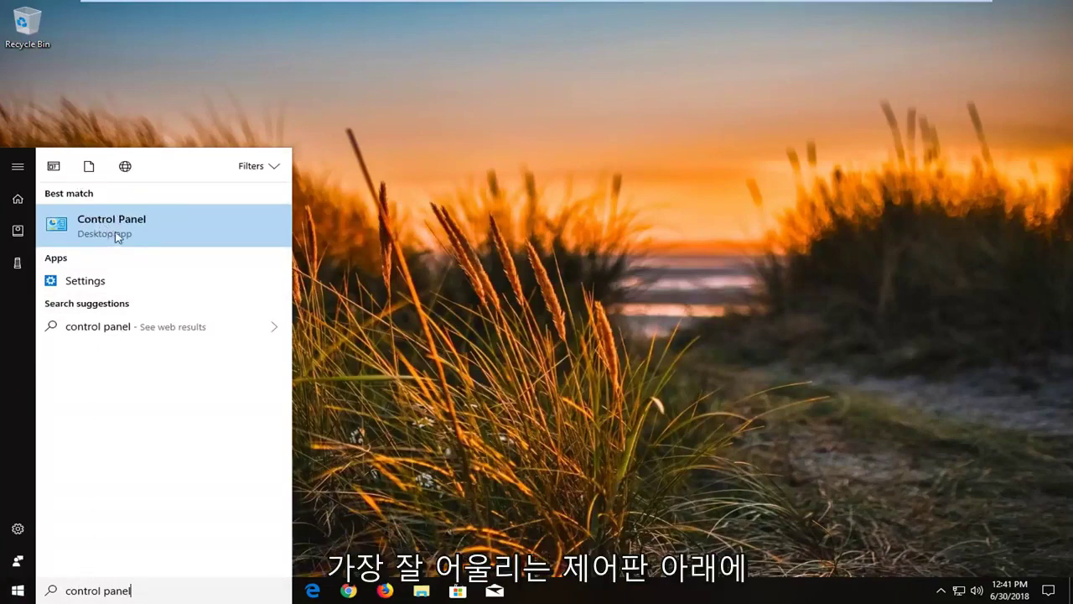
left_click(187, 234)
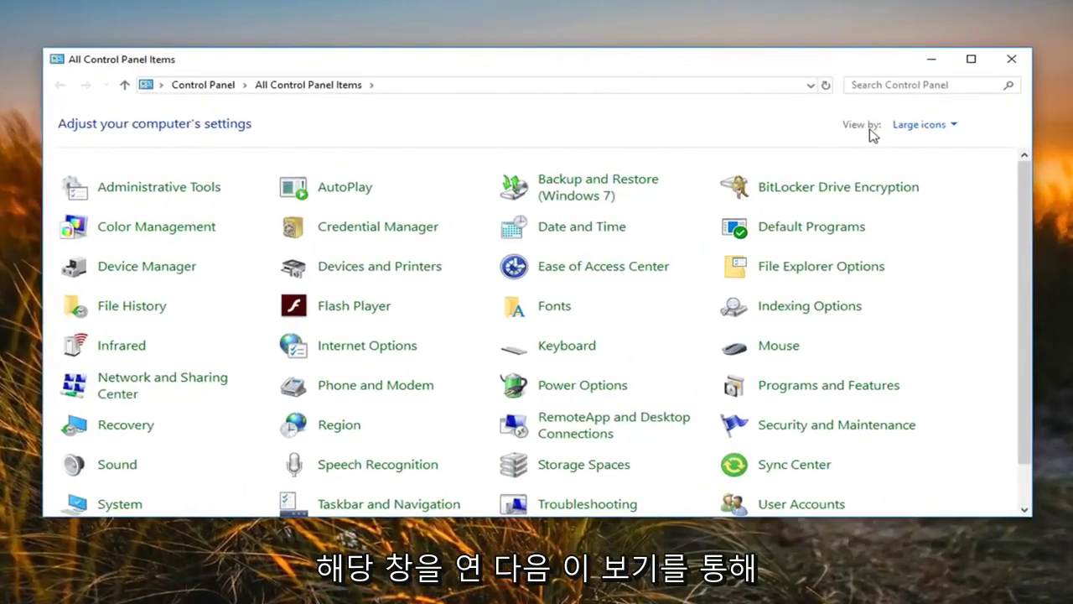
Switch the Control Panel view to Category and back to Large icons.
left_click(932, 125)
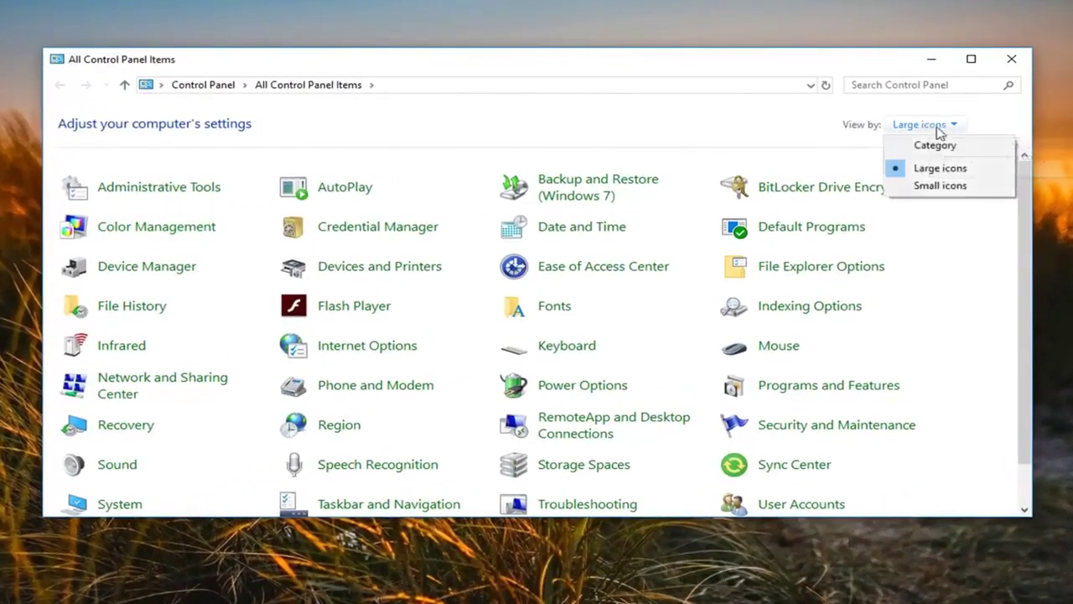
left_click(927, 171)
left_click(950, 125)
left_click(960, 148)
left_click(830, 125)
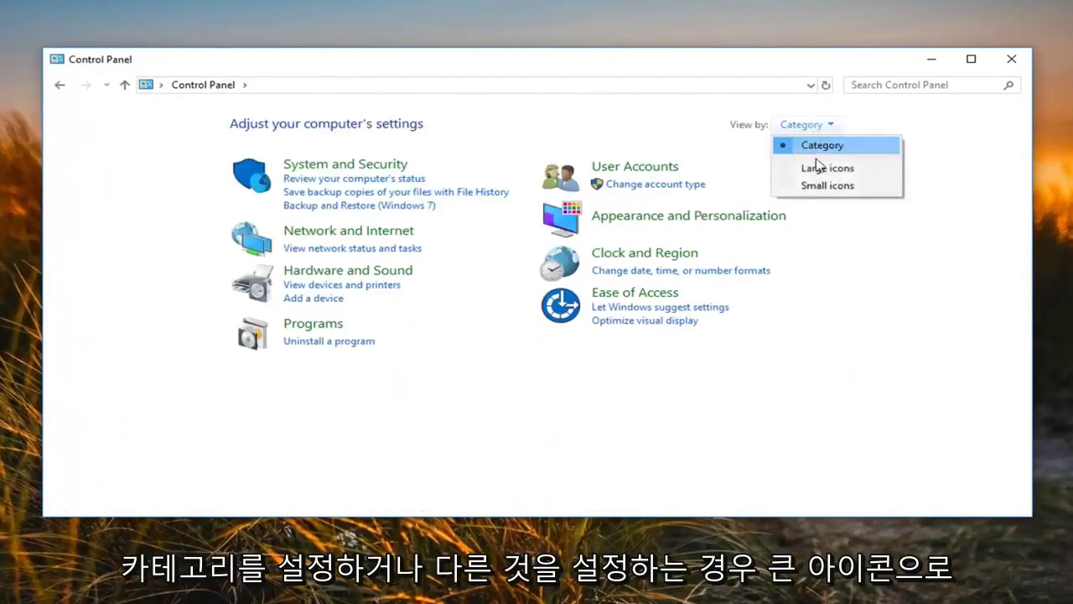
left_click(819, 169)
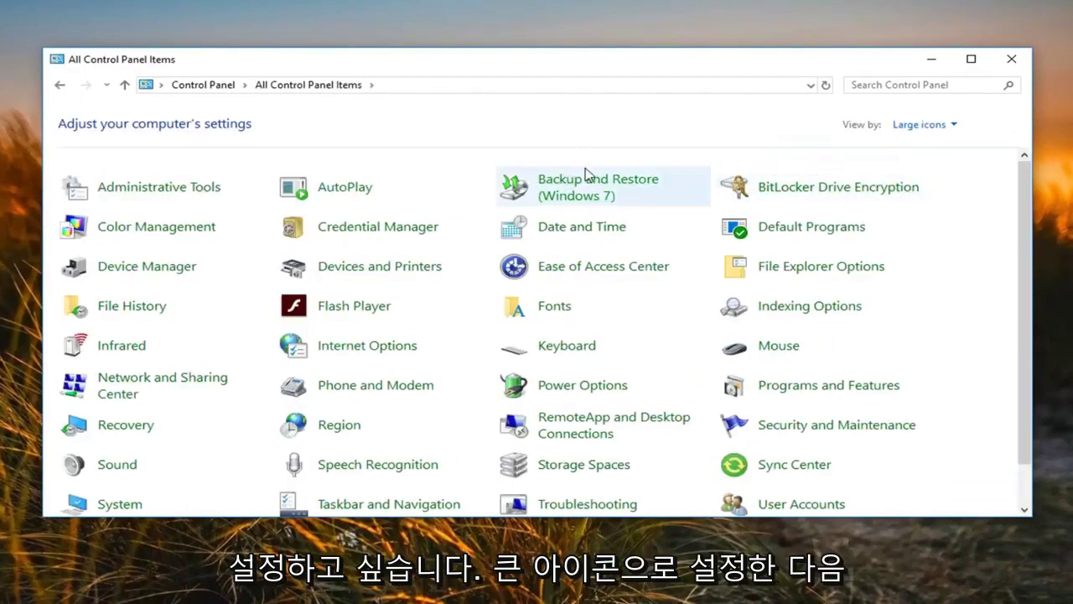
Open the Sound settings, move the dialog fully into view, and show the recording devices.
left_click(117, 466)
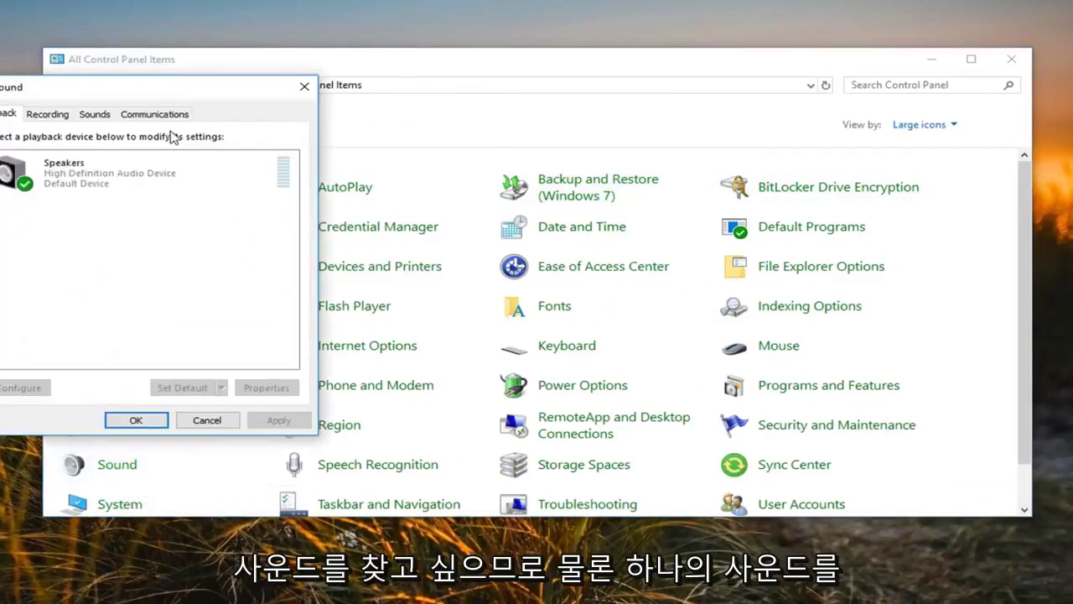
left_click_drag(129, 92, 479, 114)
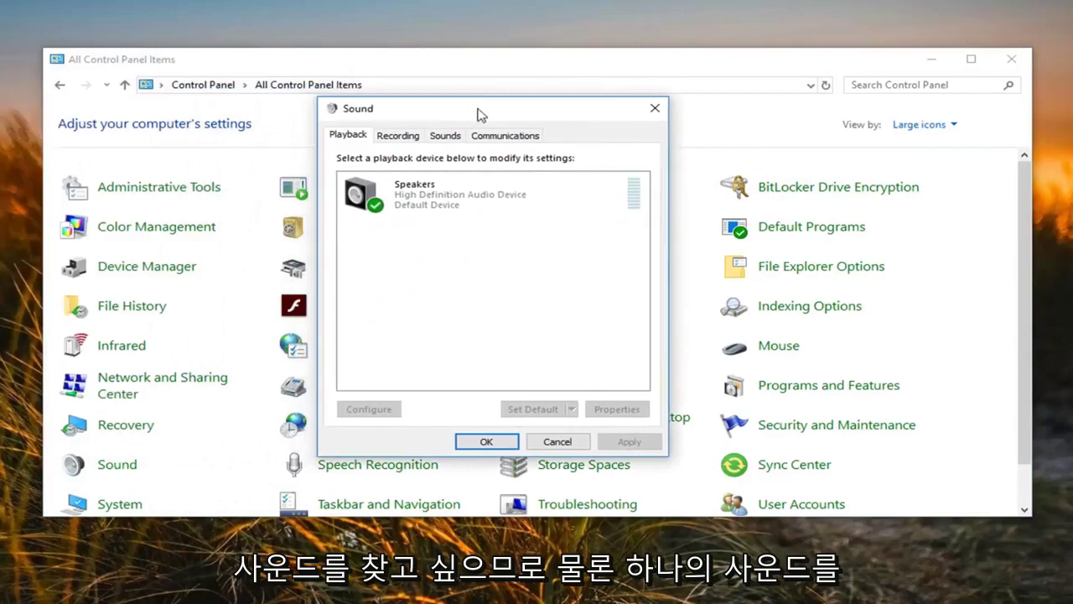
left_click(399, 136)
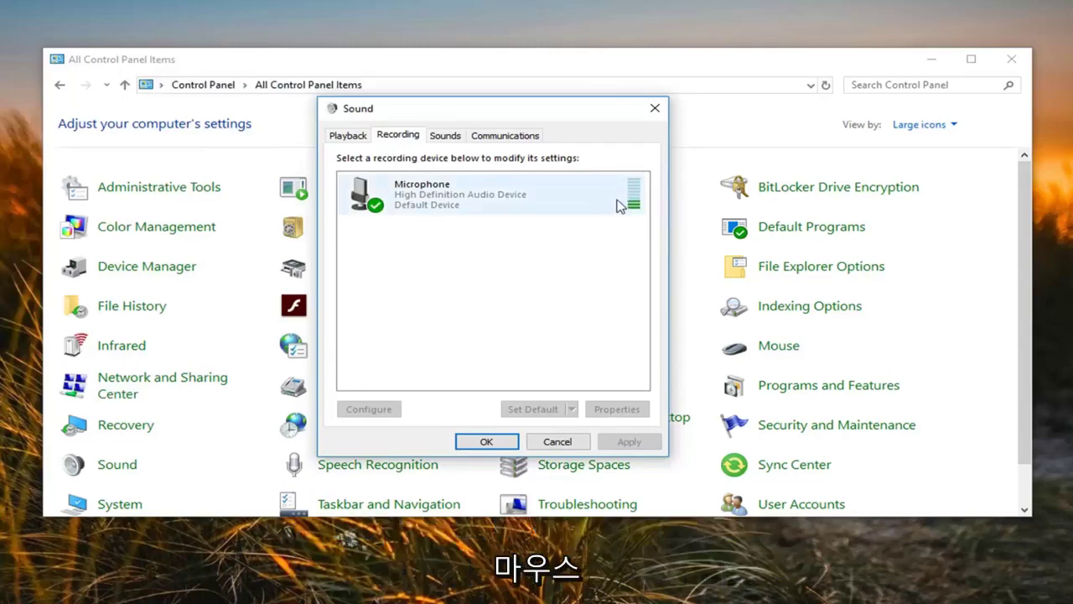
Review the Microphone and Microphone Boost levels in the default microphone's properties, accept both dialogs, and close Control Panel.
left_click(426, 202)
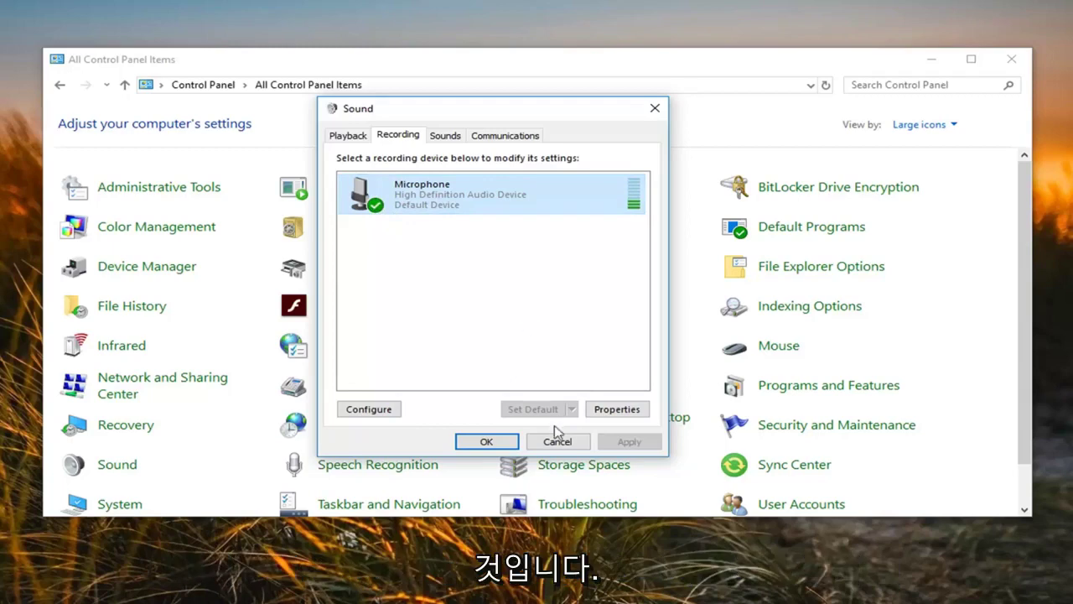
left_click(614, 411)
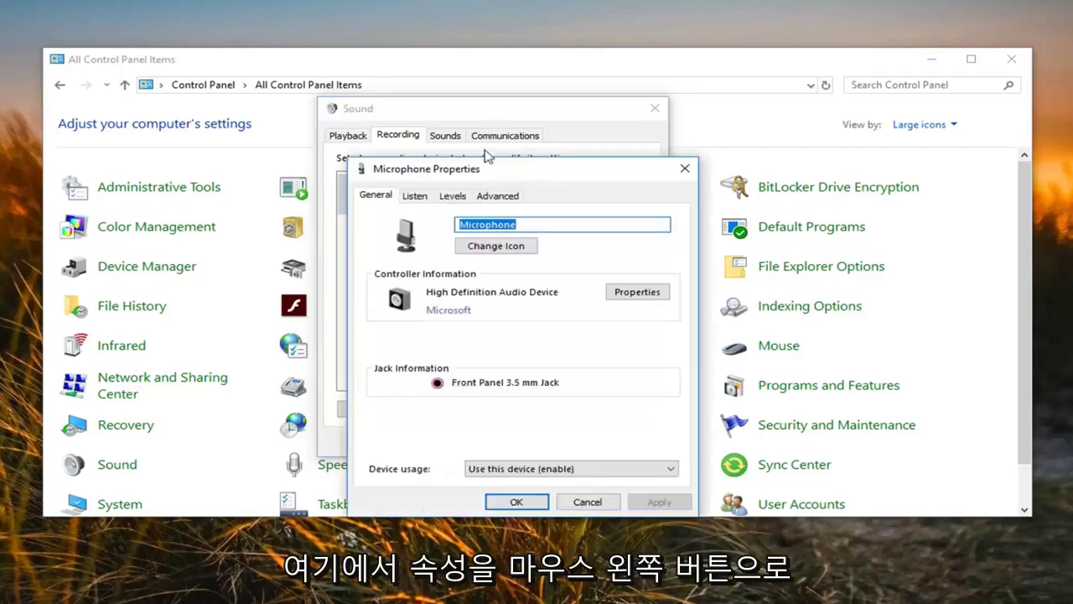
left_click_drag(482, 173, 437, 114)
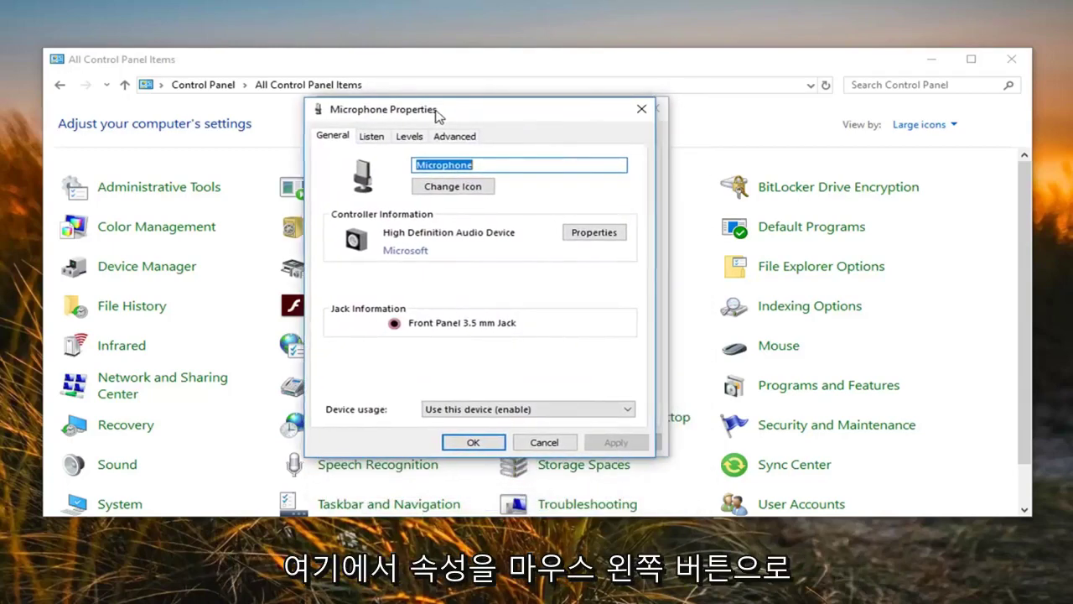
left_click(407, 138)
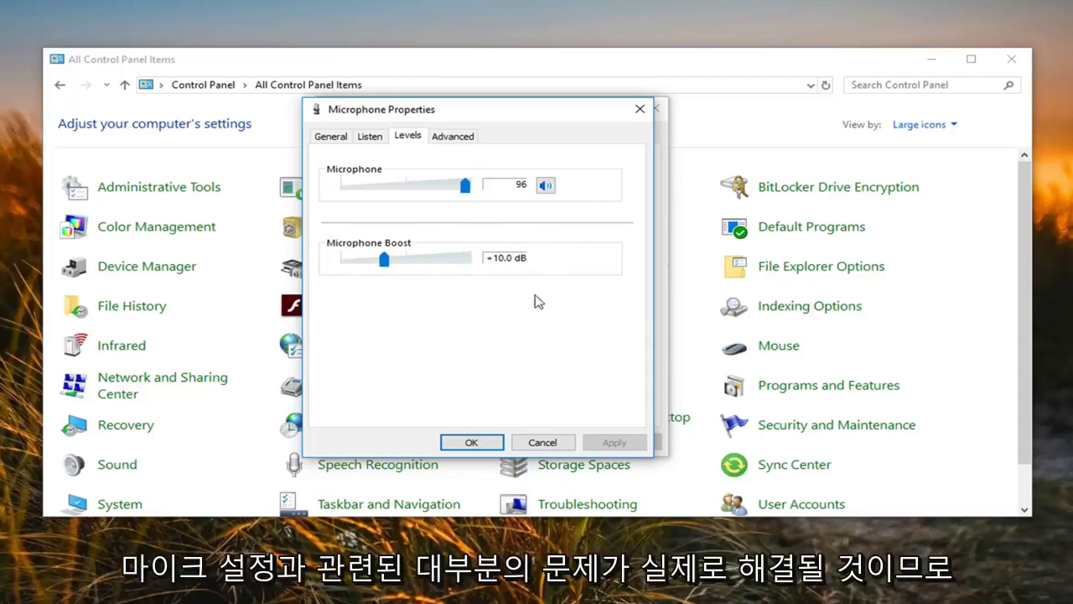
left_click(472, 442)
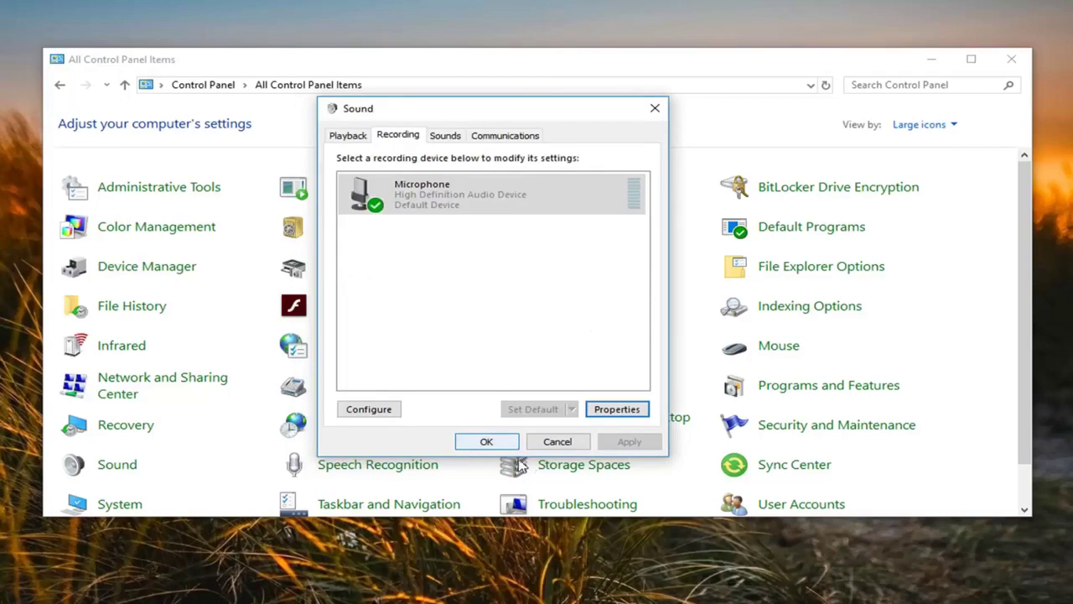
left_click(486, 442)
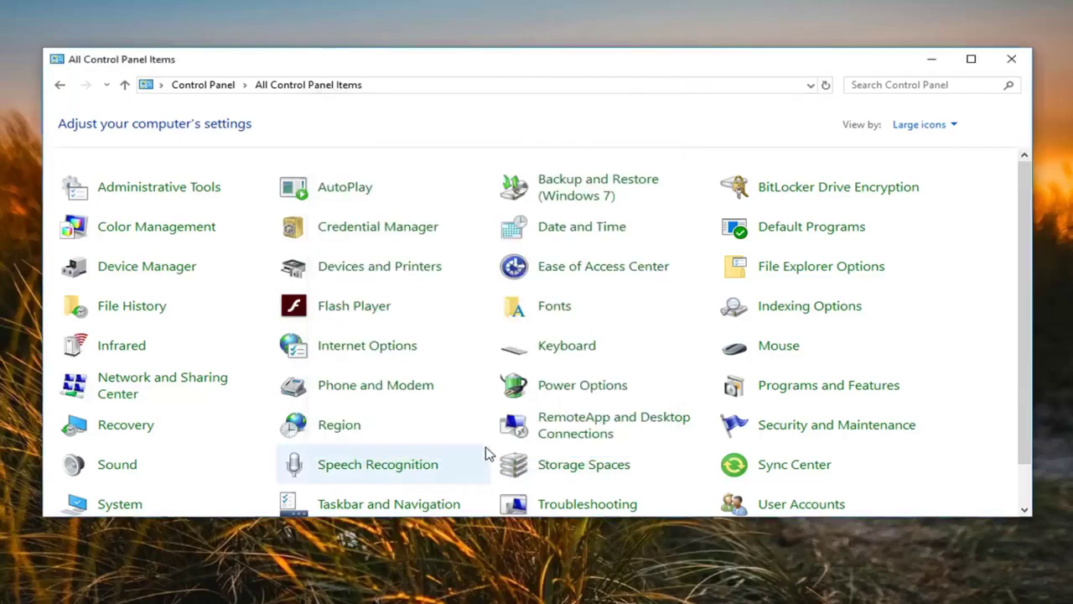
left_click(1021, 57)
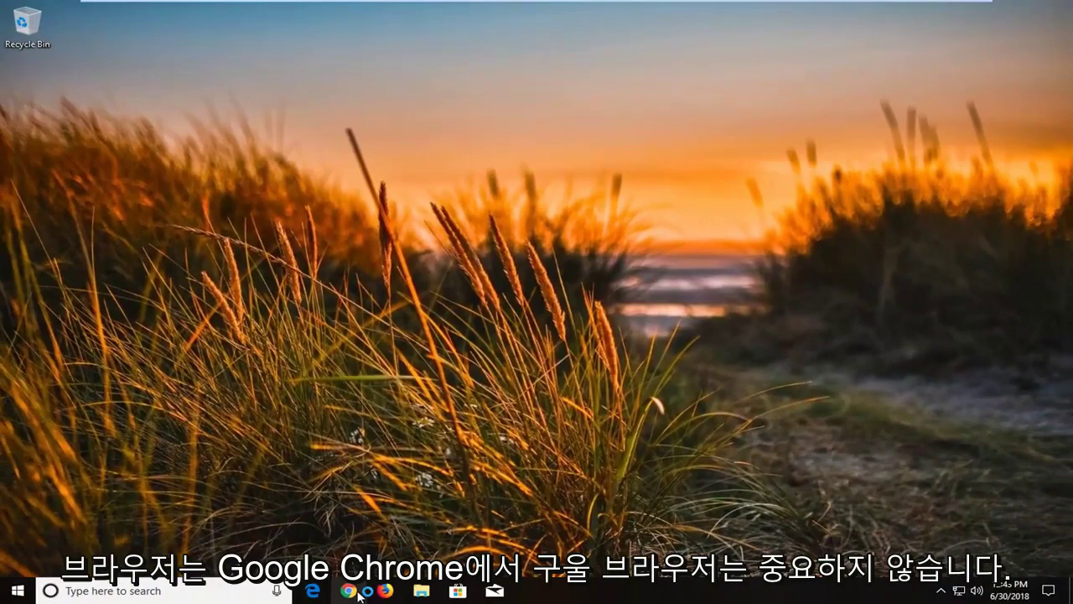
Switch to Google Chrome and go to google.com.
left_click(359, 592)
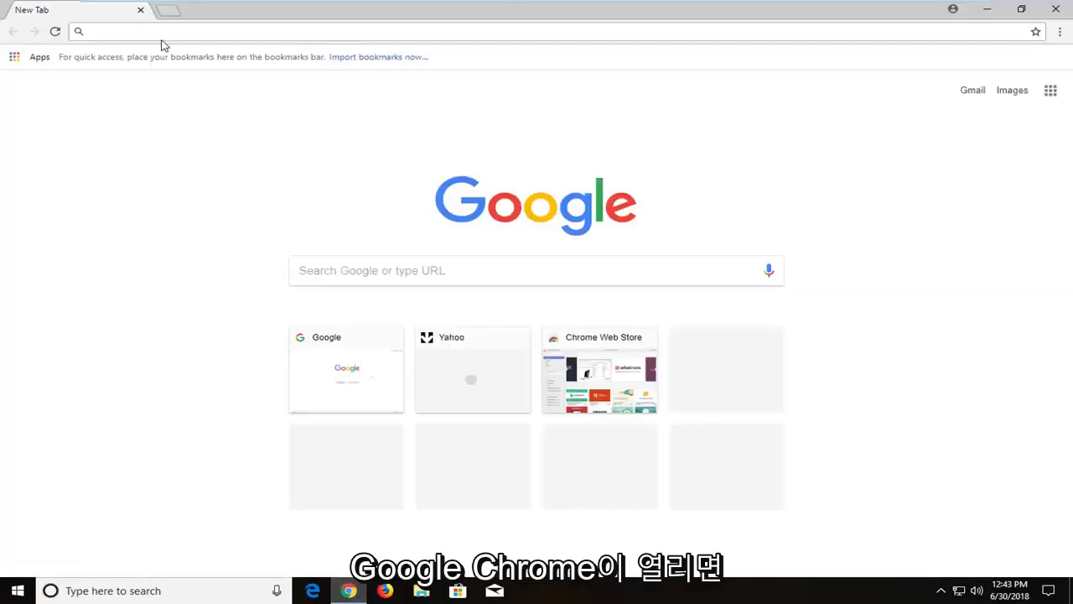
type("google.com.")
key("Return")
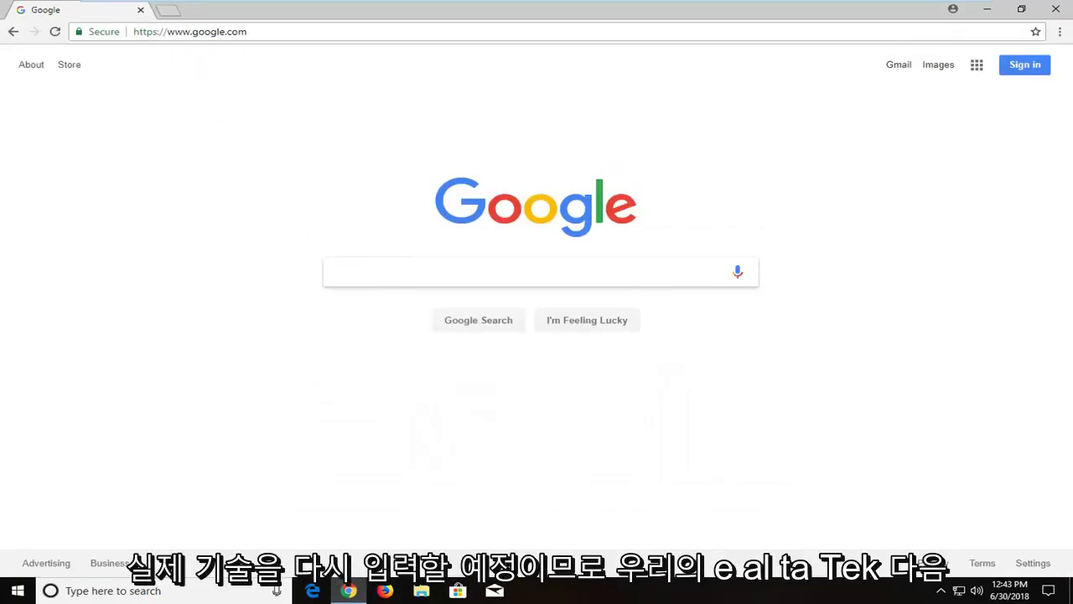
Search Google for "realtek high definition audio codec".
type("ea")
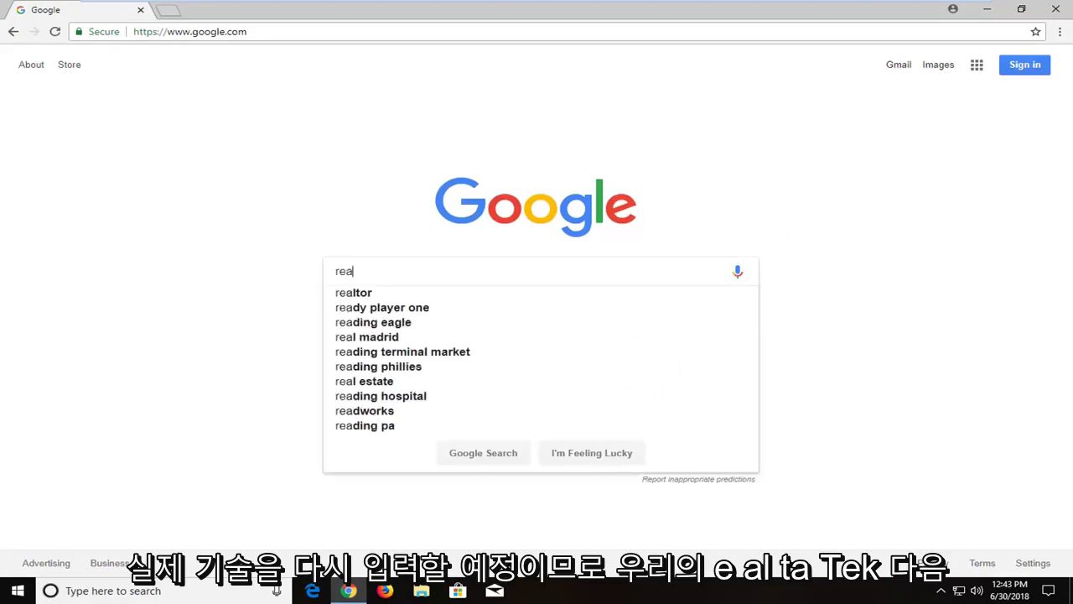
type("lte")
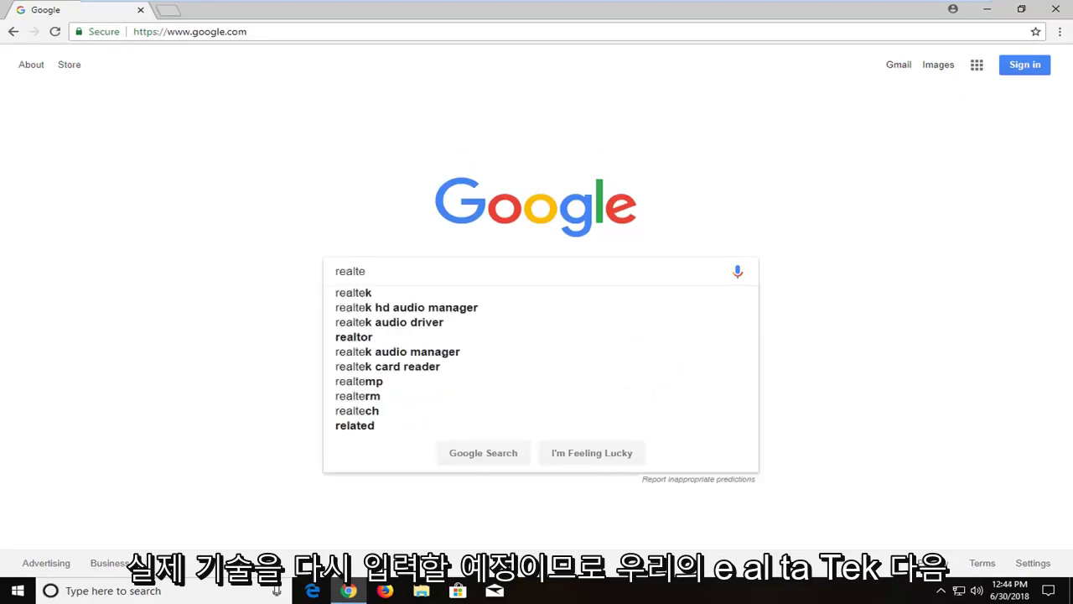
key("BackSpace")
type("ek hi")
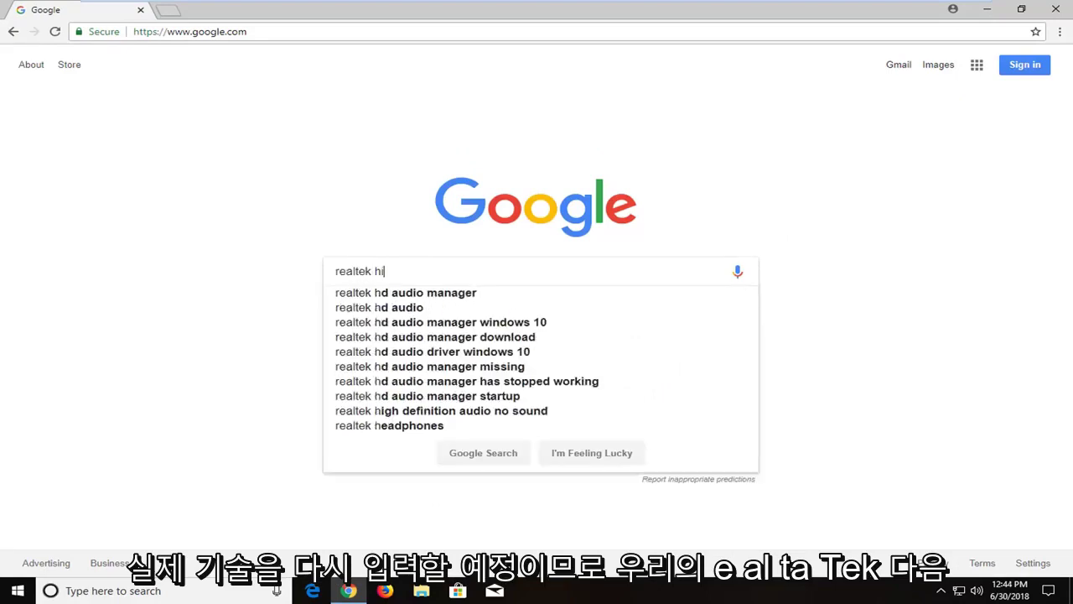
type("gh definition a")
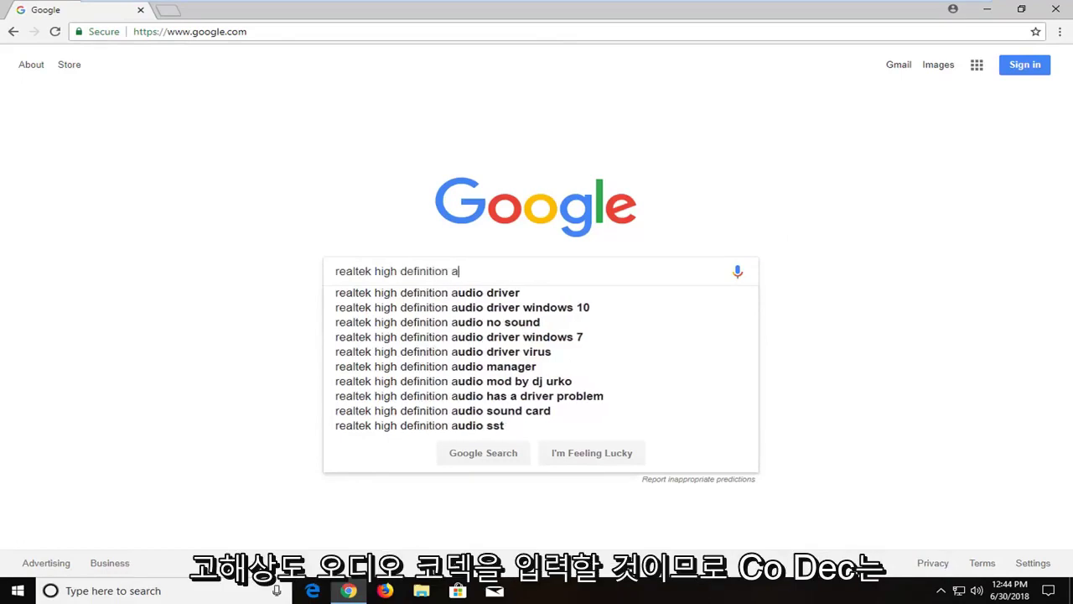
type("udio cod")
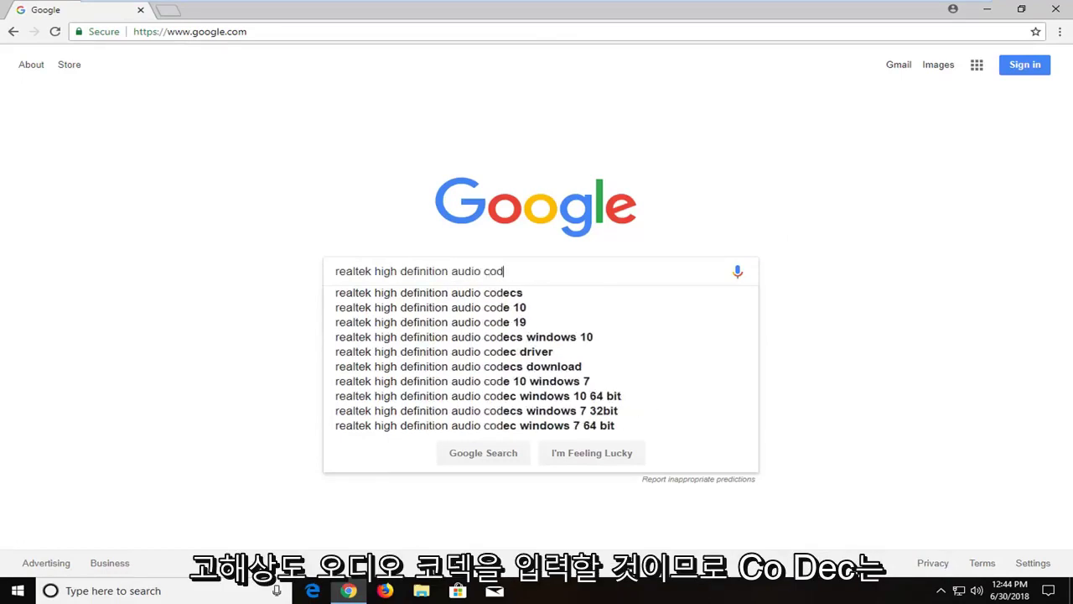
type("ec")
key("Return")
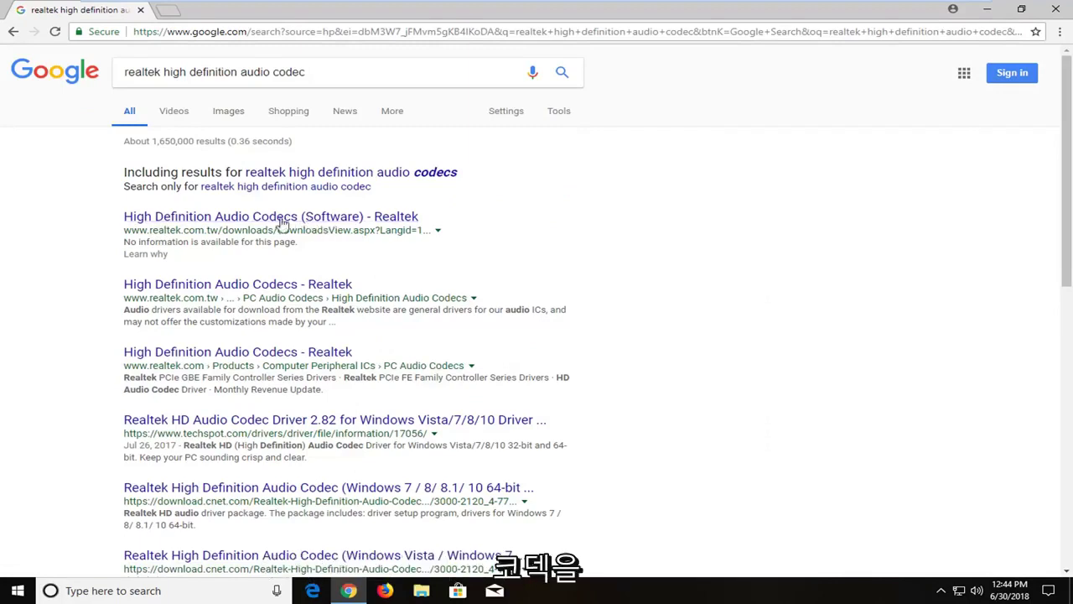
Open Realtek's High Definition Audio Codecs (Software) result and accept the driver notice to continue to the downloads list.
left_click(256, 222)
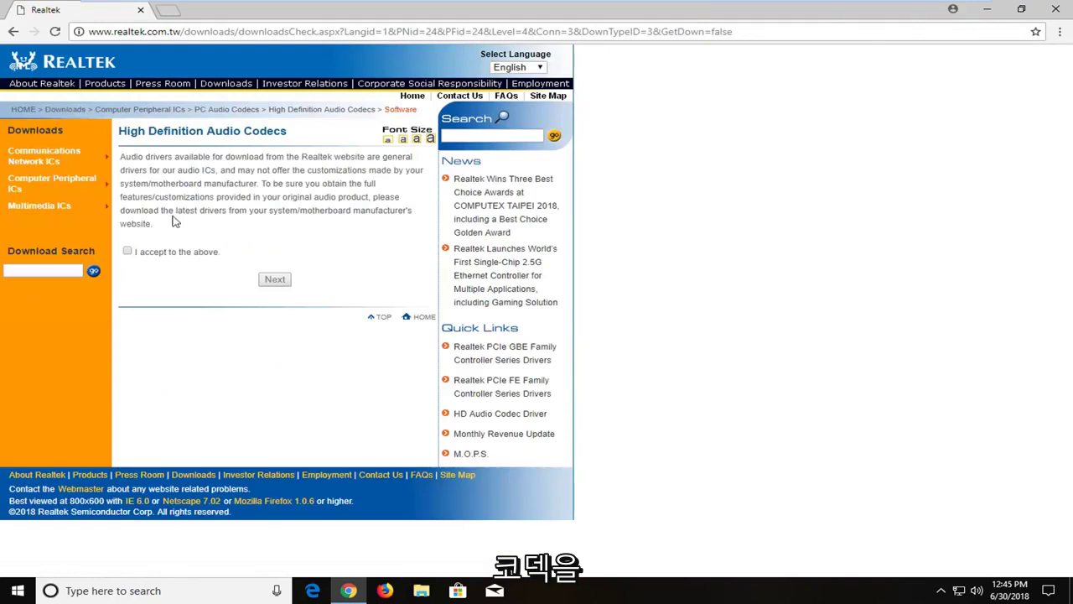
left_click(128, 252)
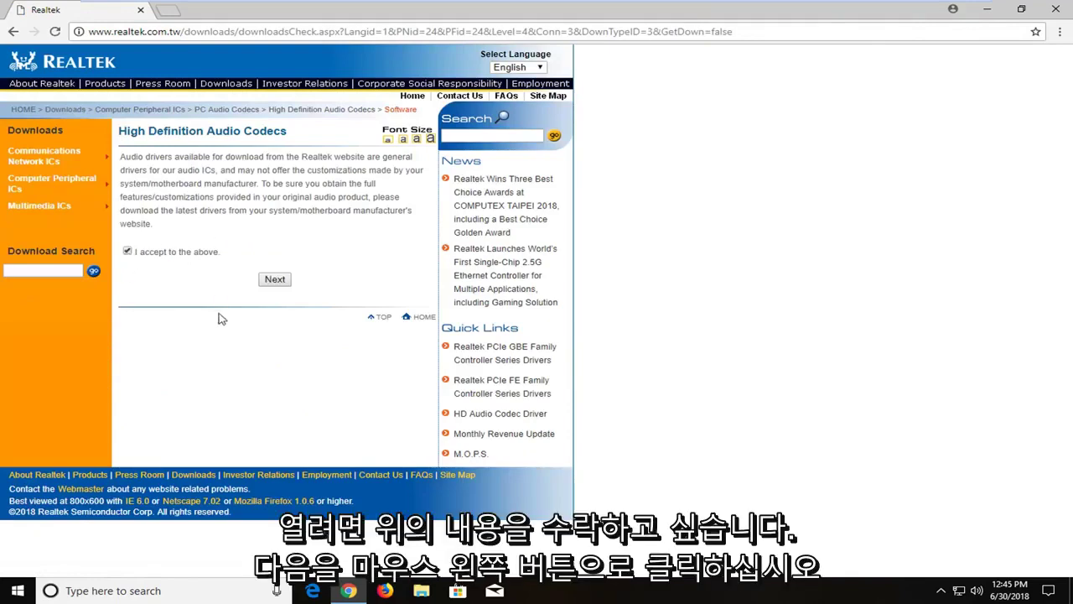
left_click(269, 284)
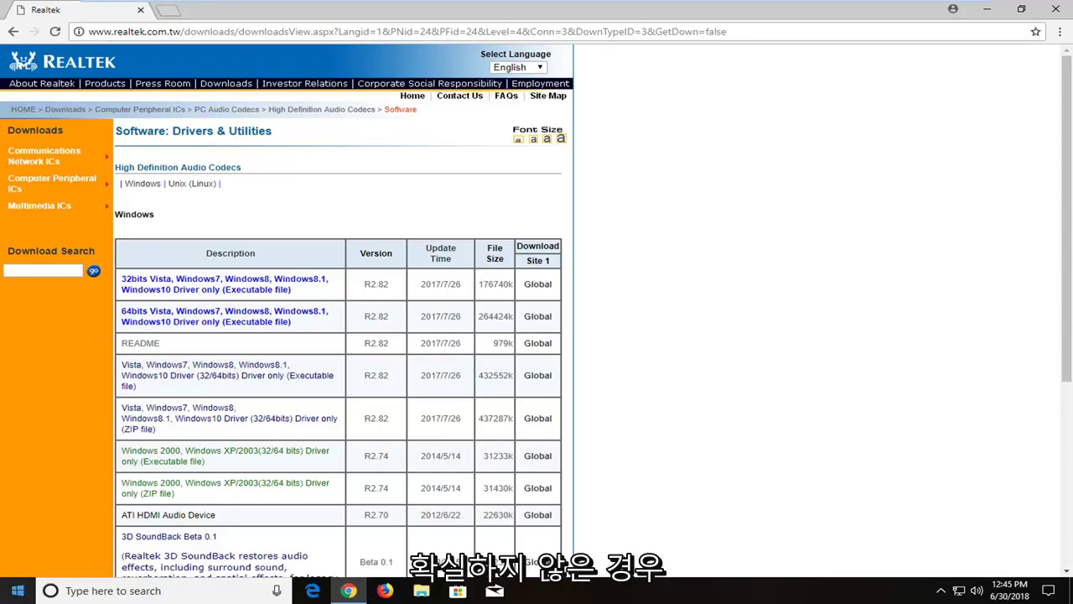
Search Windows for "system", check the system type on the System page, and close it.
left_click(11, 592)
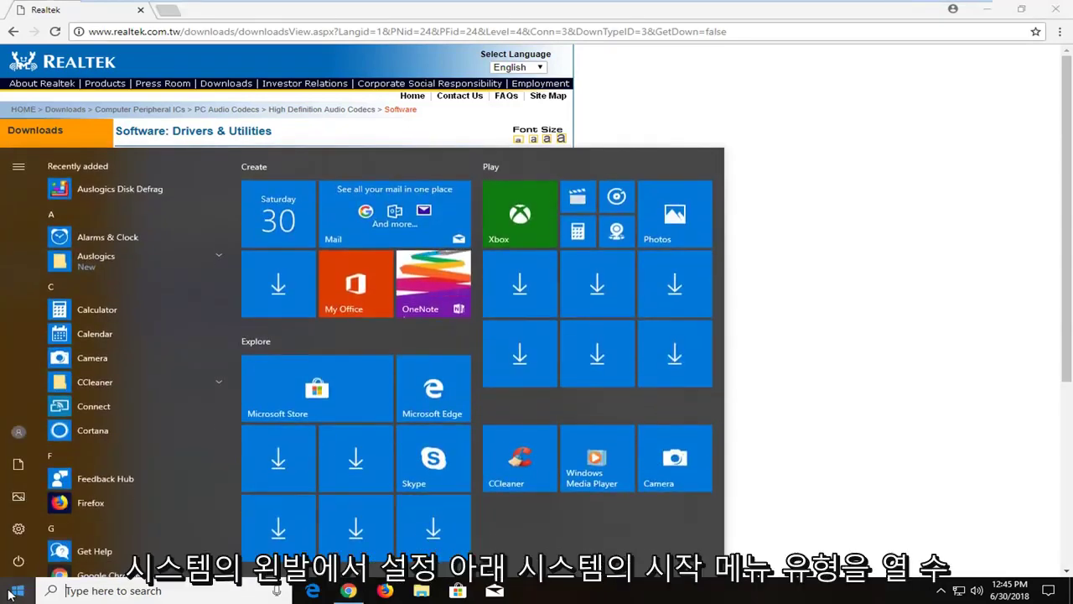
type("system")
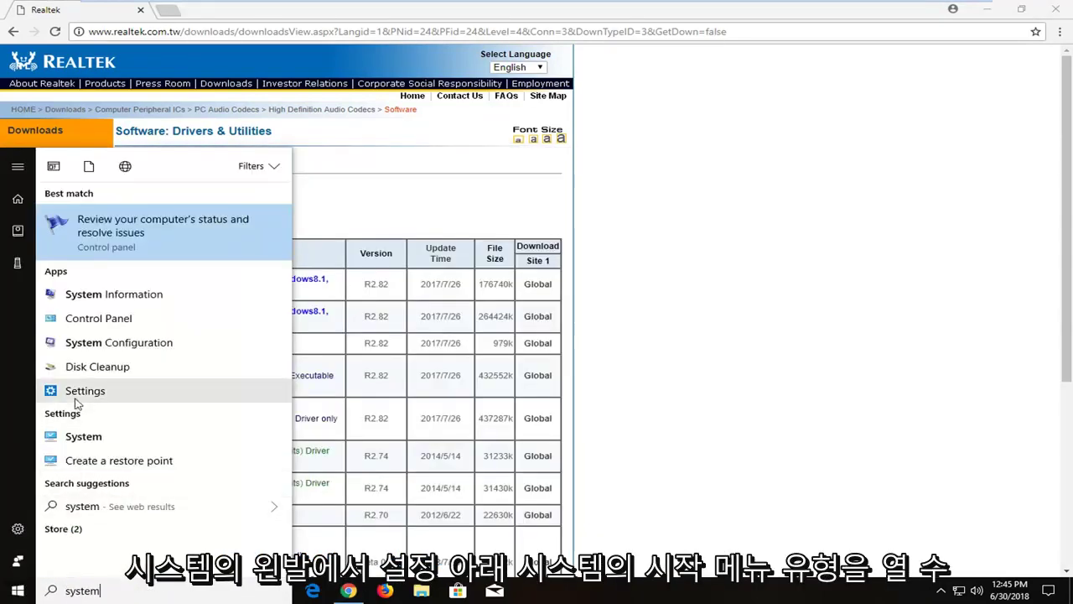
left_click(119, 443)
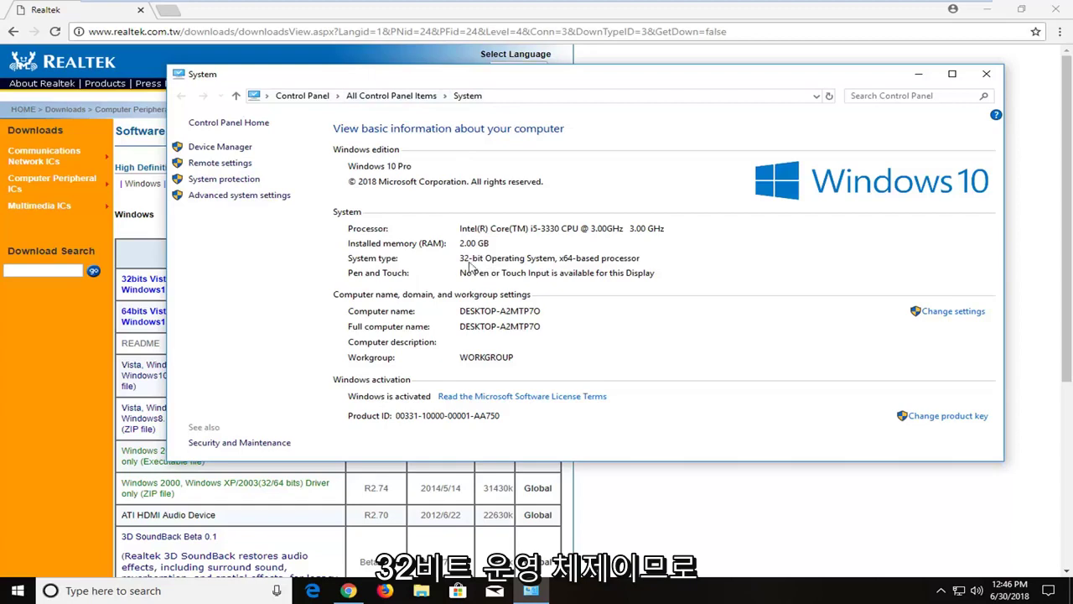
left_click(986, 74)
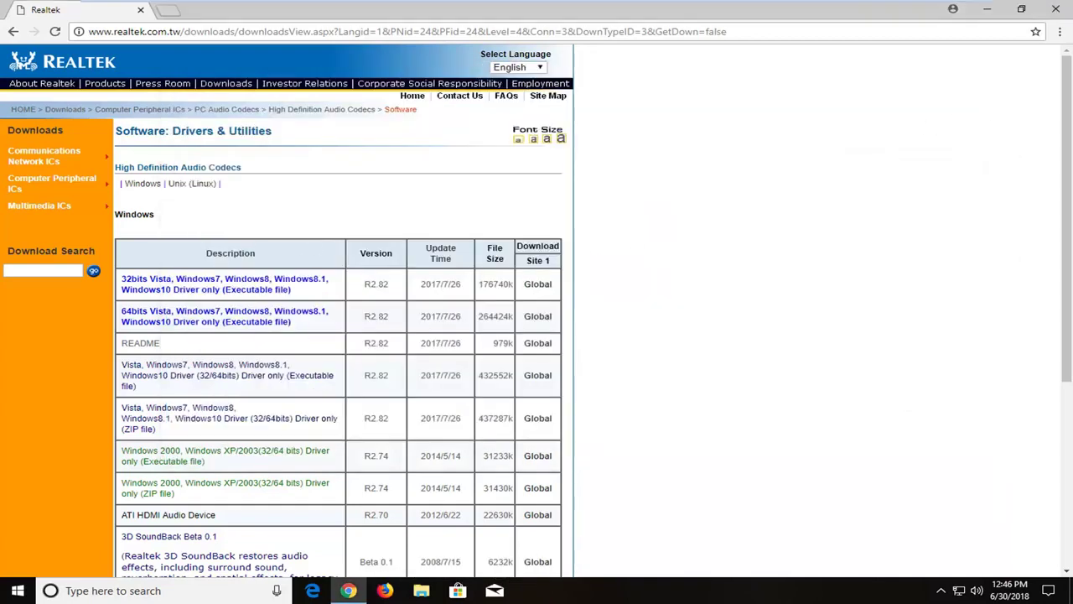
Request the 32bits Vista to Windows10 driver executable from the Global site and open its blocked download pop-up.
left_click(537, 285)
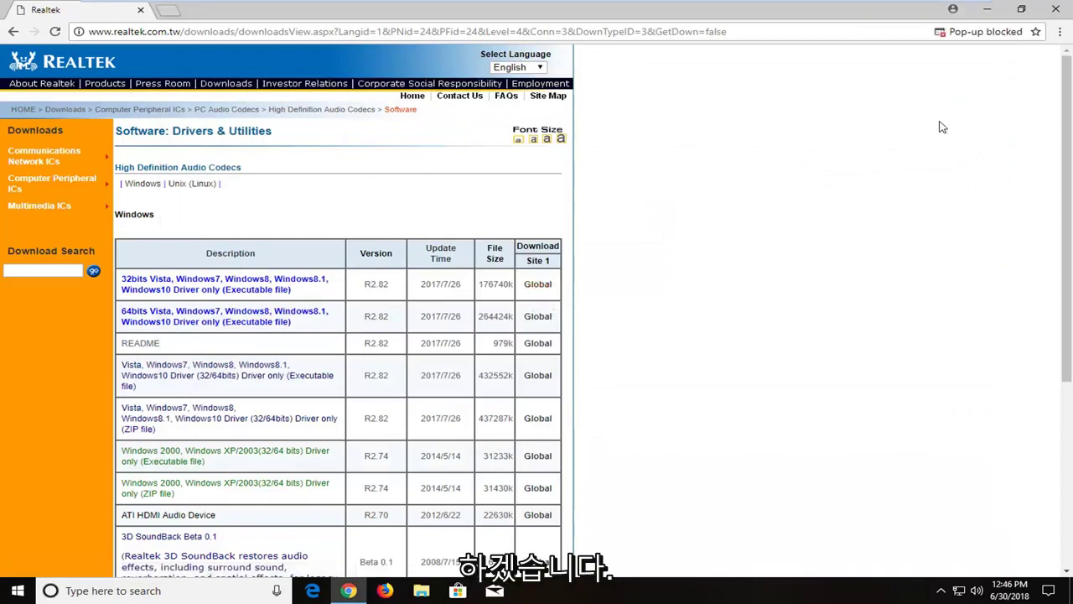
left_click(977, 32)
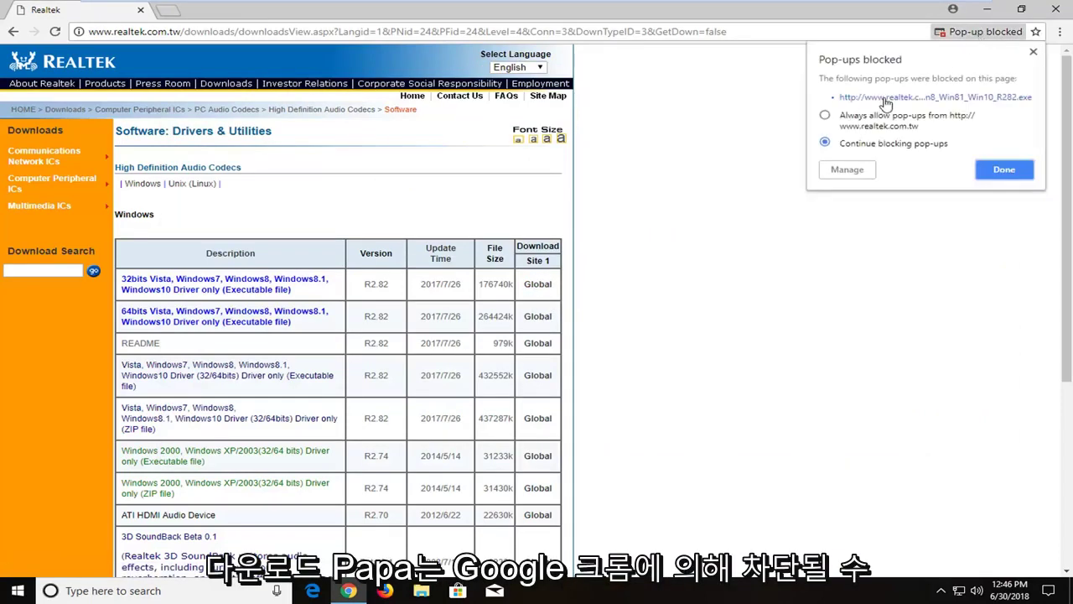
left_click(886, 98)
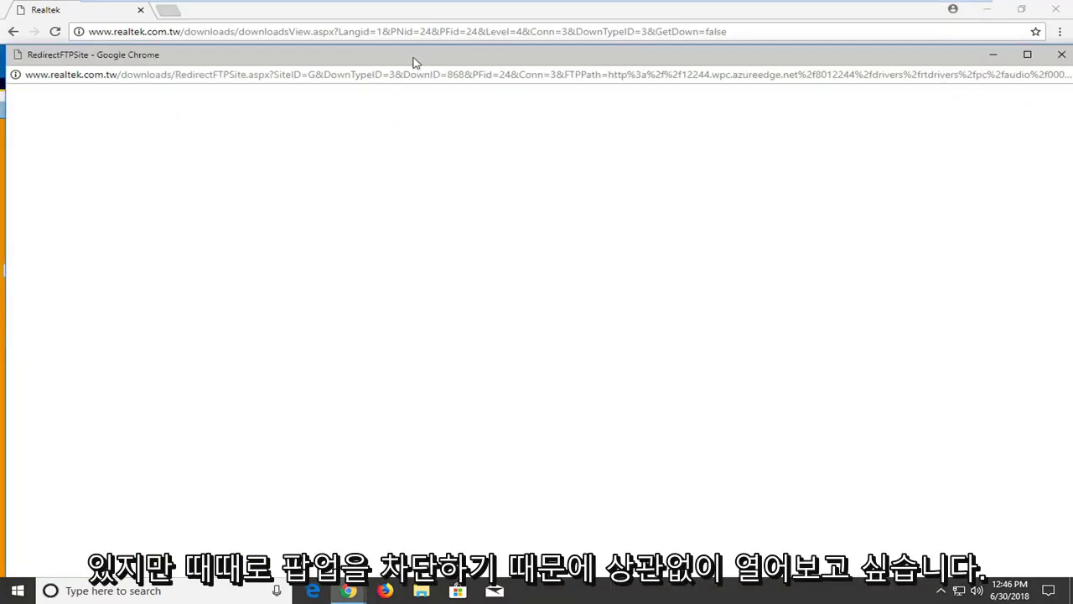
Close the blank redirect pop-up and request the 32bits Vista to Windows10 driver executable from the Global site again.
left_click_drag(411, 62, 407, 25)
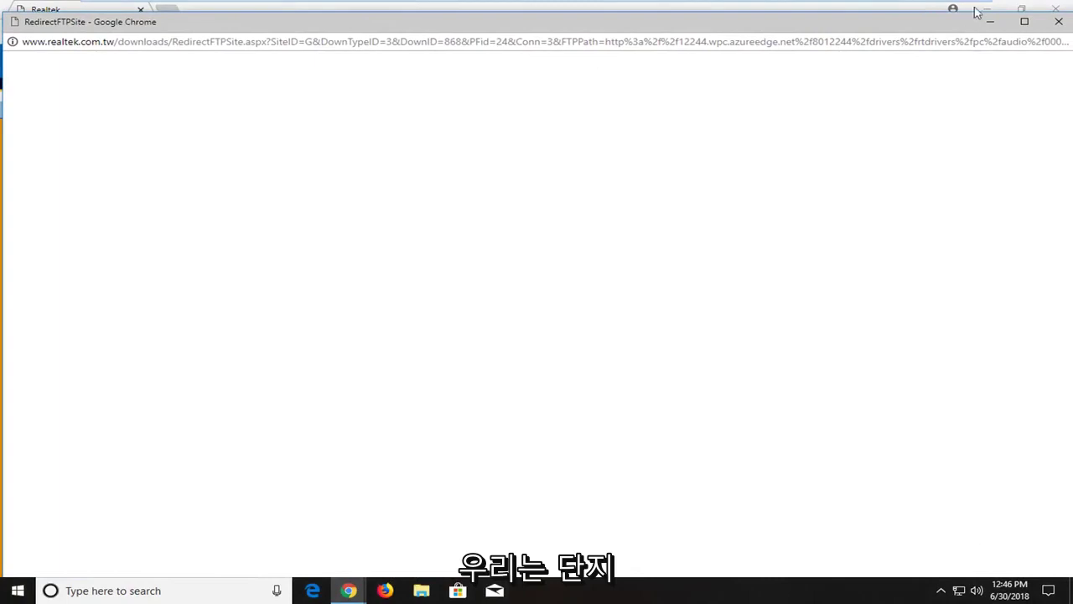
left_click(1058, 21)
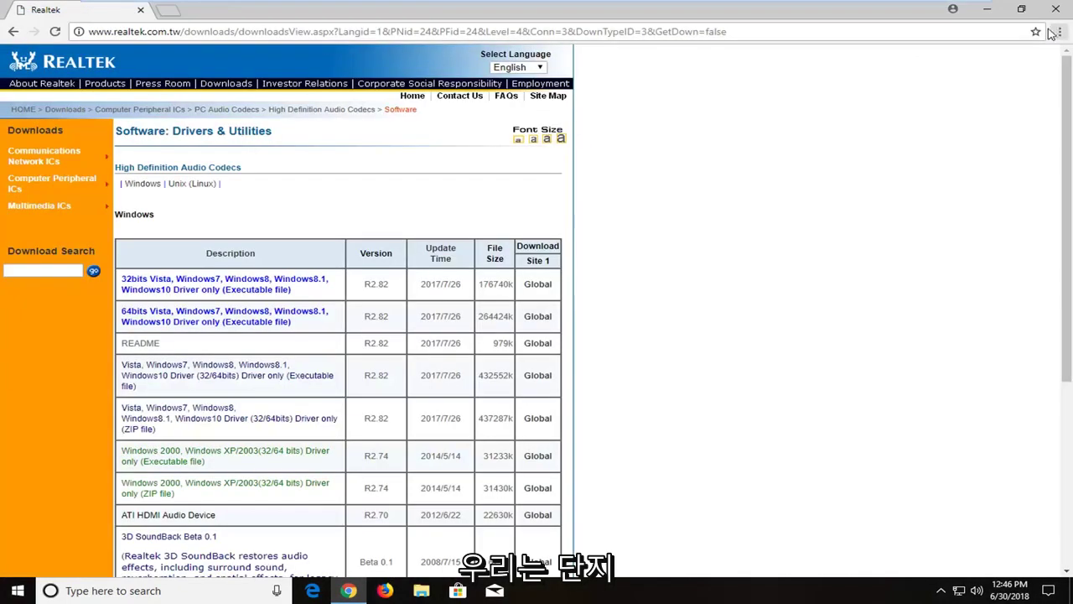
left_click(539, 286)
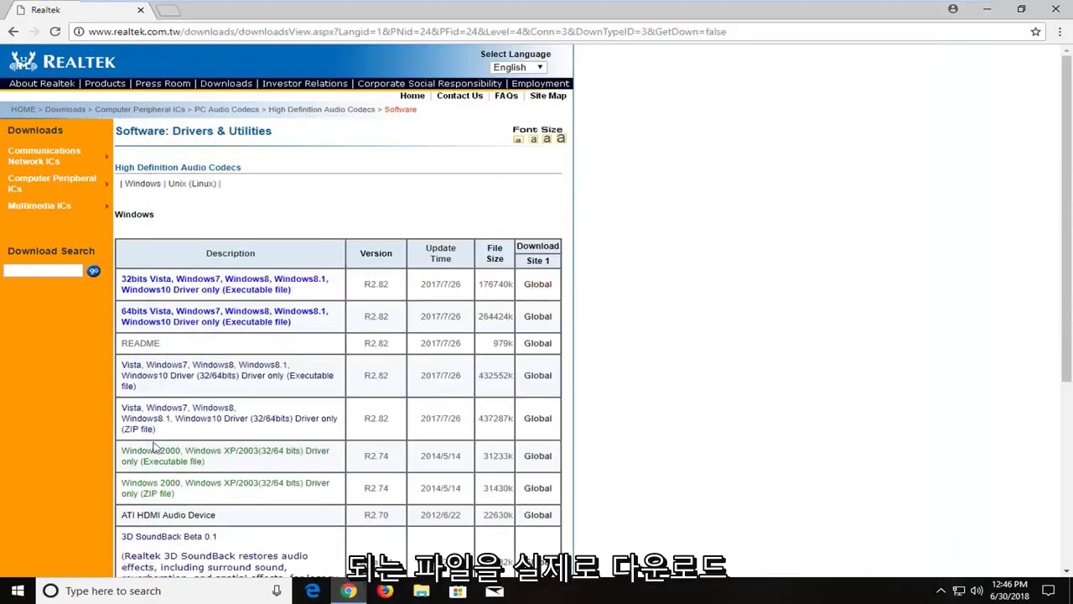
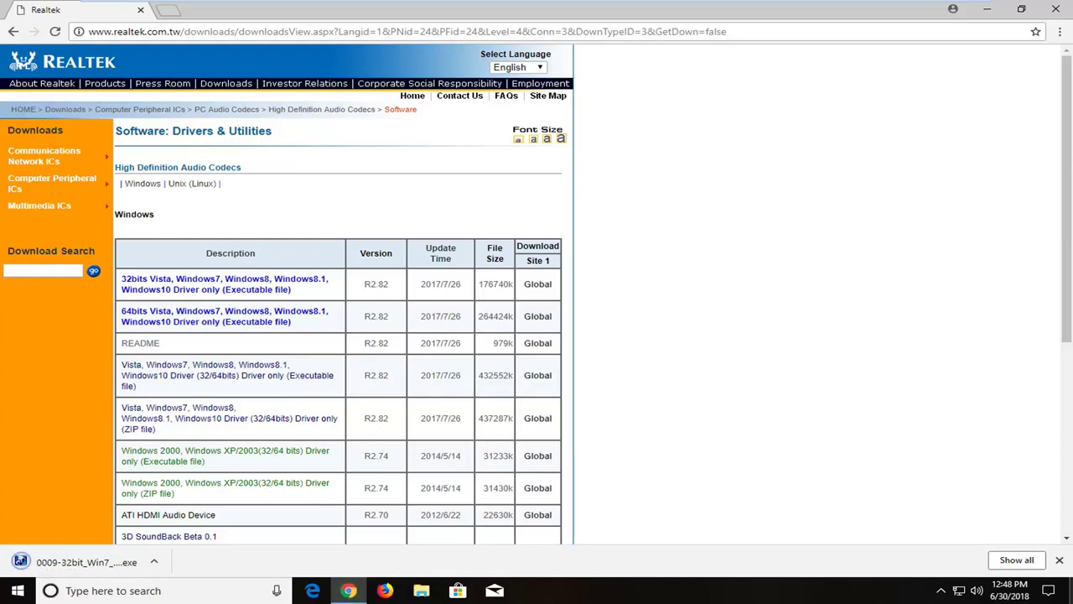
Run the downloaded 32-bit Realtek driver installer, allow it to make changes to the device, and proceed with the driver installation.
left_click(73, 564)
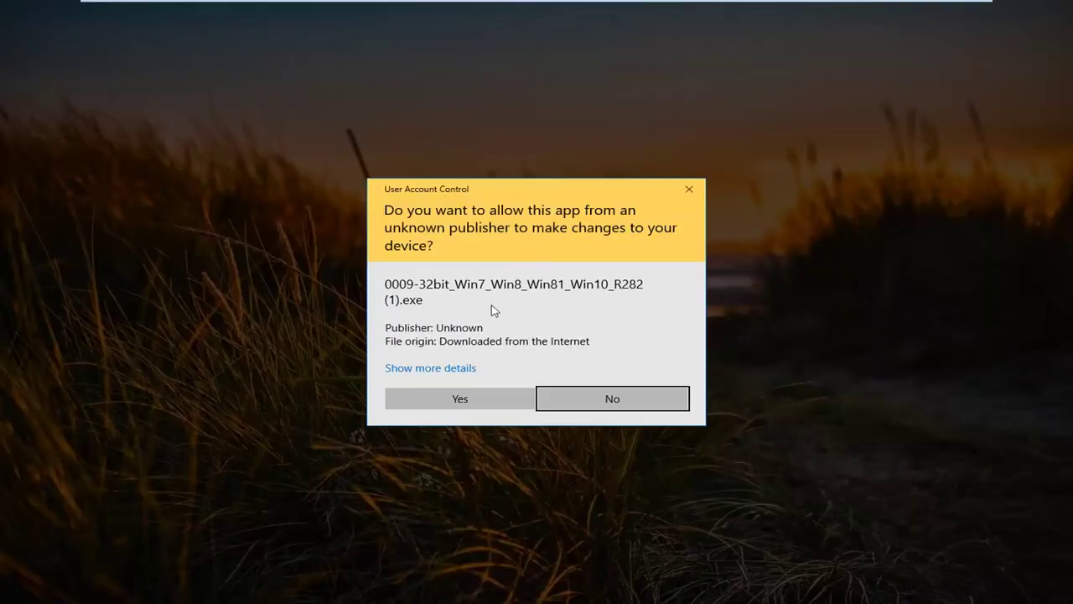
left_click(467, 398)
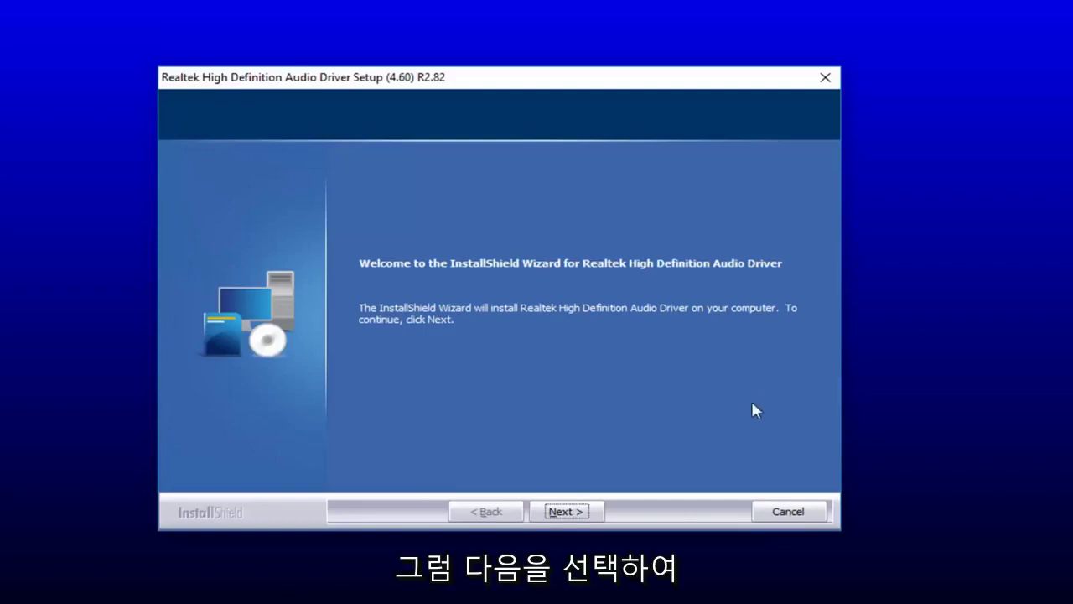
left_click(568, 511)
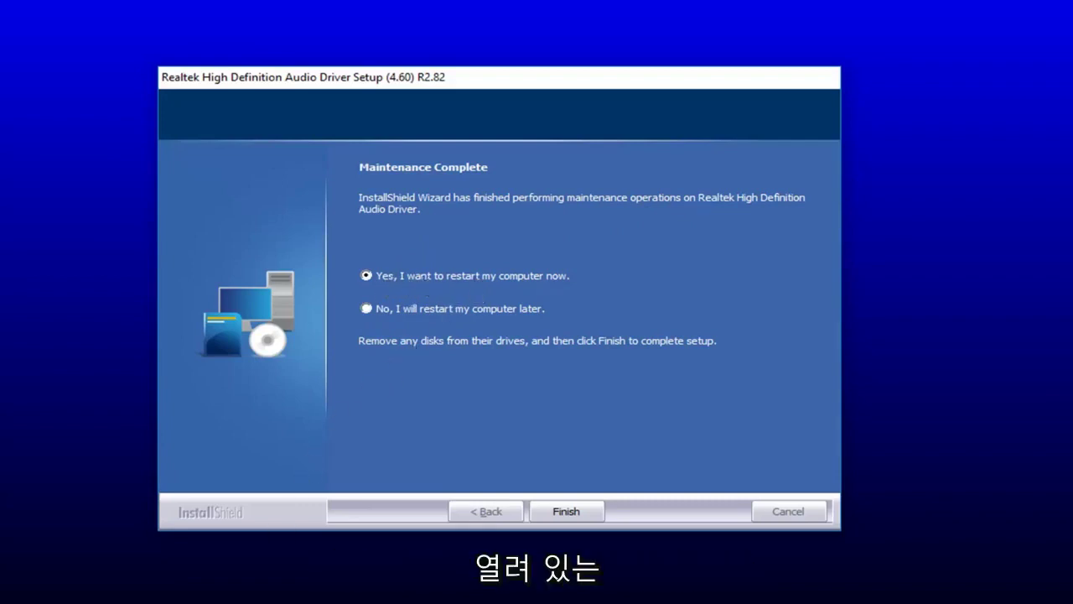
Finish the Realtek High Definition Audio Driver setup with the option to restart the computer now.
right_click(145, 596)
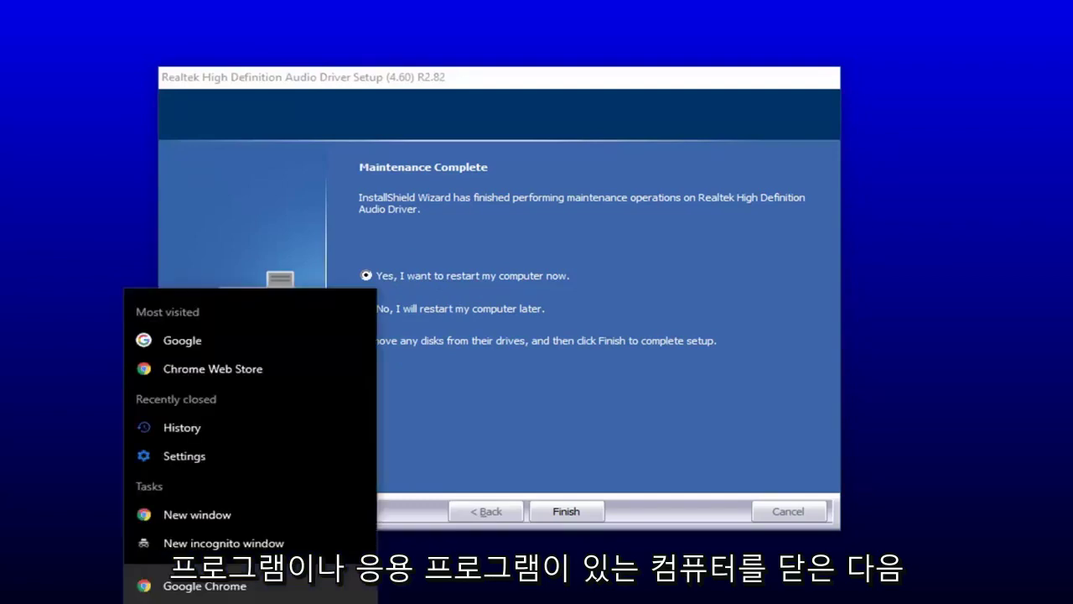
left_click(542, 530)
left_click(570, 511)
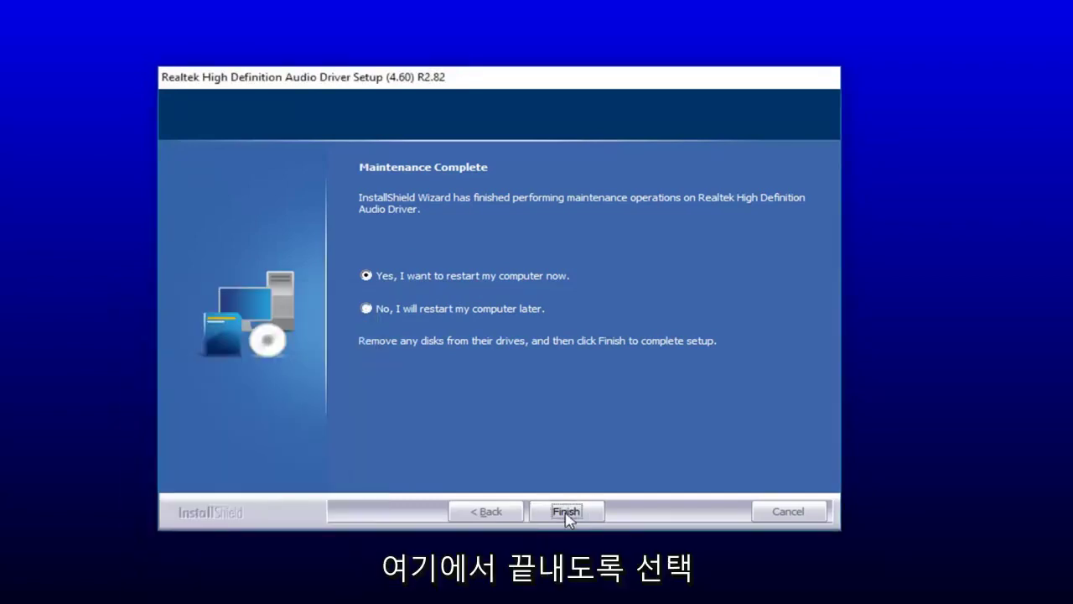